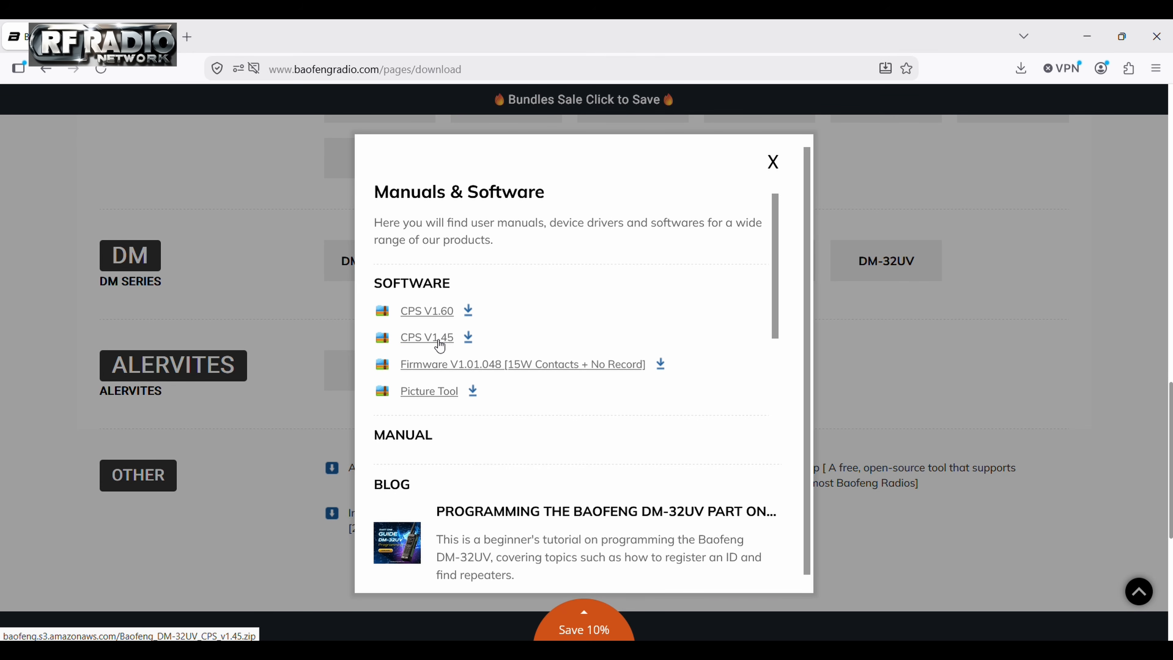
# Download CPS V1.45 and Firmware V1.01.048 for the DM-32UV, and minimize the browser
pyautogui.click(439, 341)
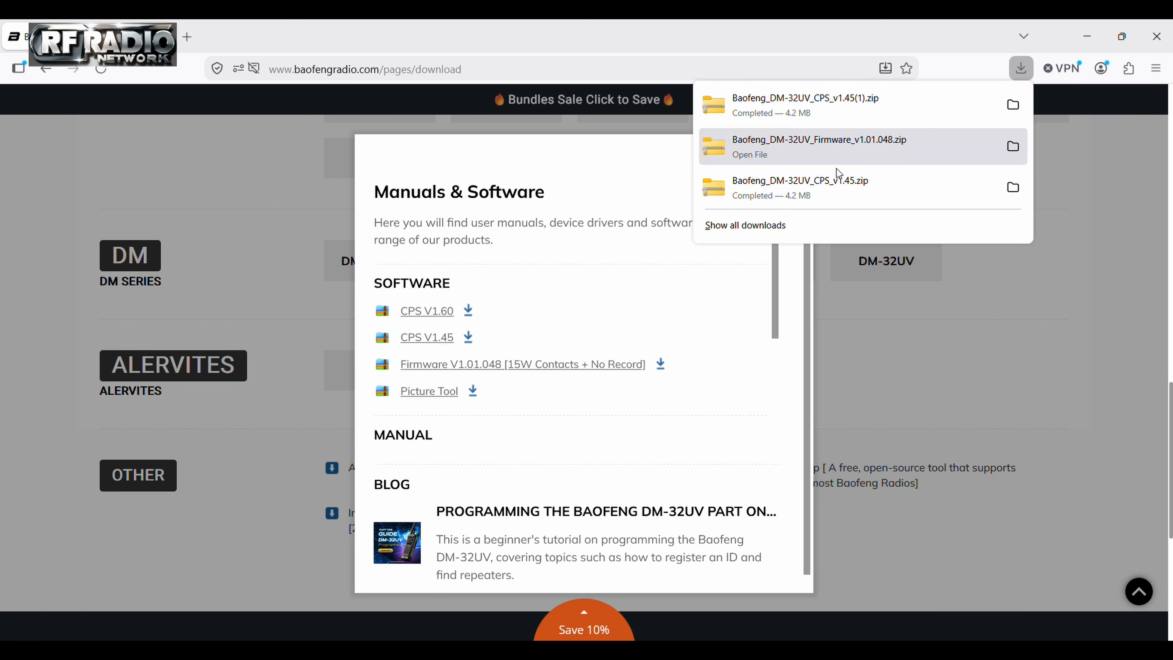
pyautogui.click(565, 365)
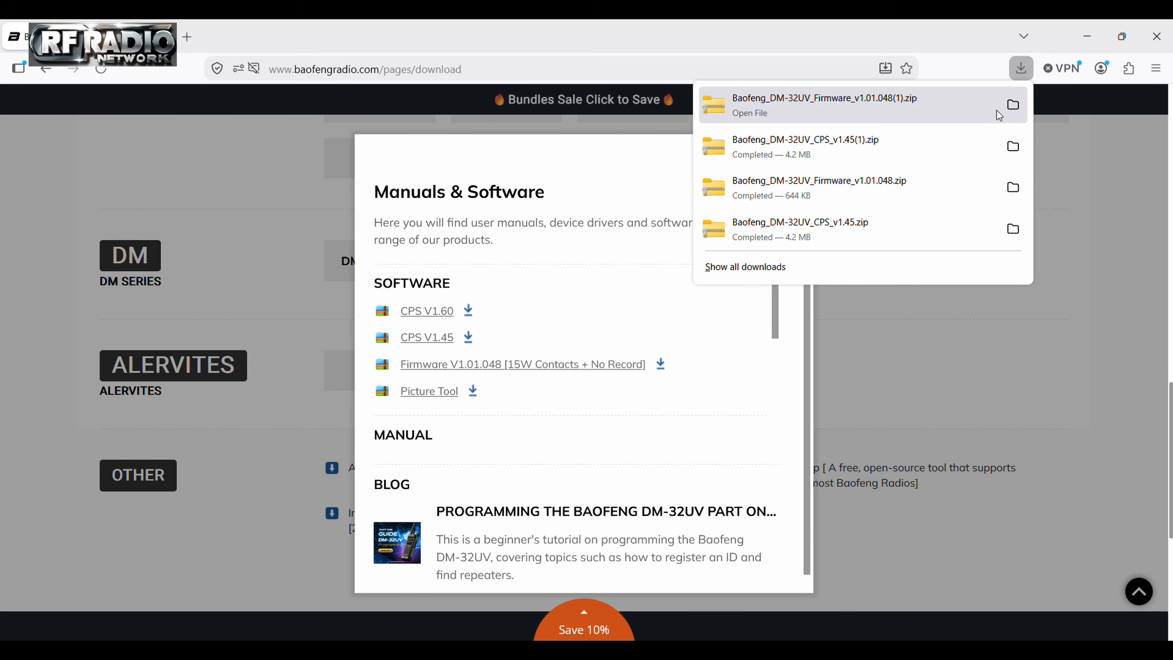
pyautogui.click(1086, 40)
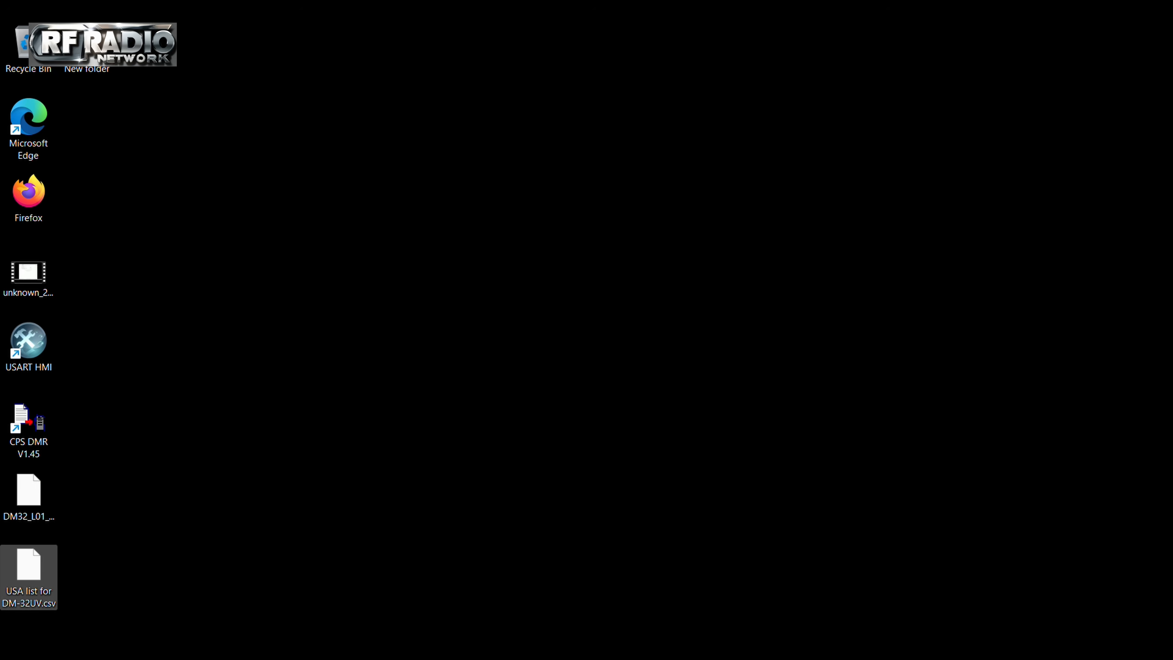
# Browse to the Downloads folder and open the Baofeng_DM-32UV_Firmware_v1.01.048(1) archive down to its firmware files
pyautogui.press('super+e')
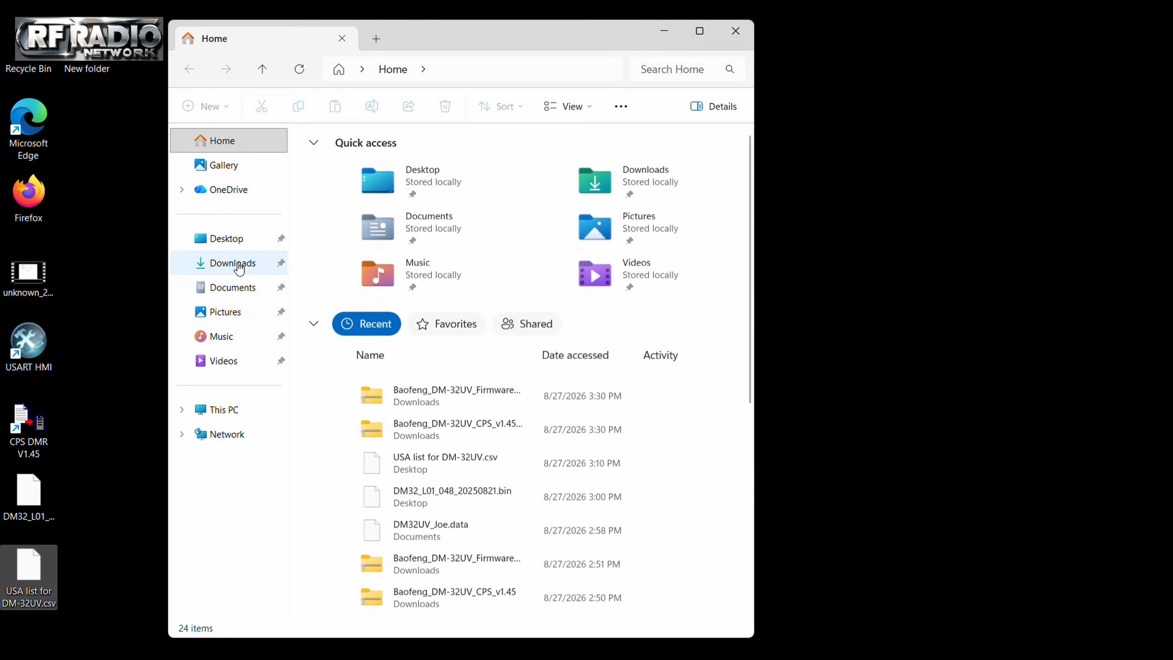
pyautogui.click(239, 268)
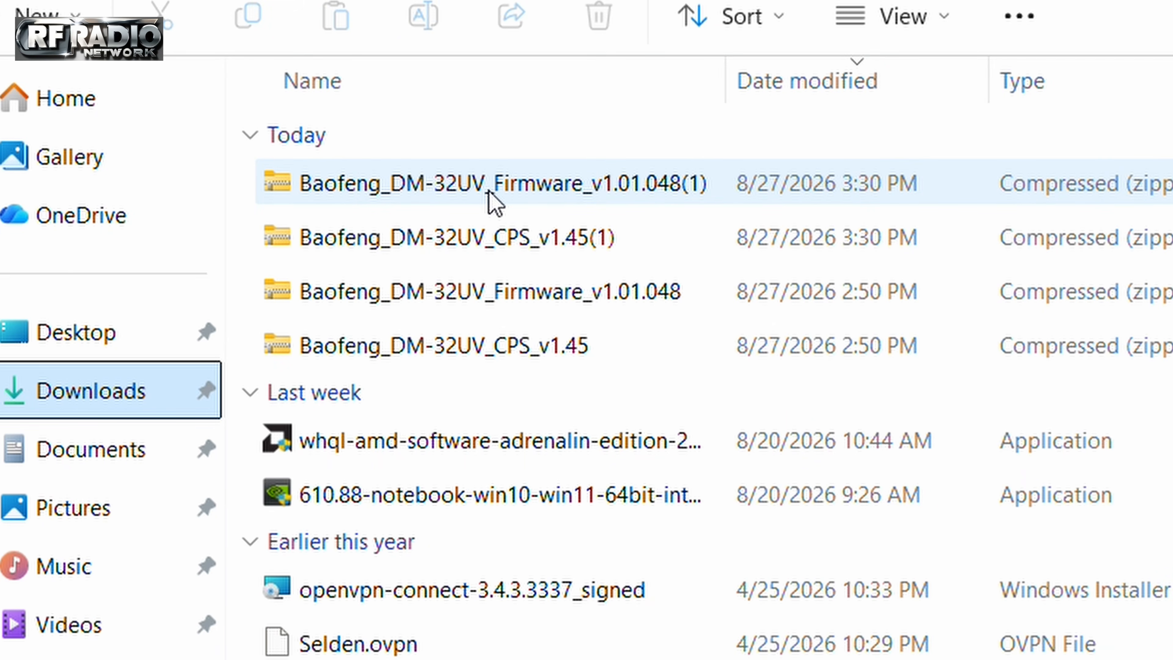
pyautogui.click(727, 655)
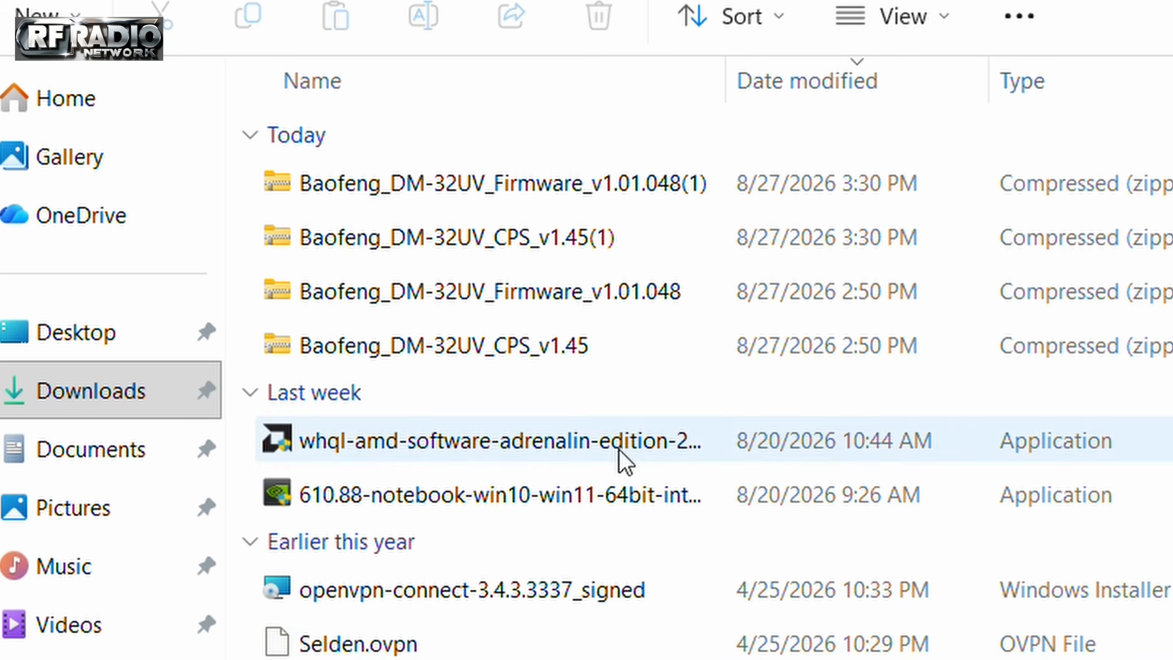
pyautogui.doubleClick(508, 196)
pyautogui.doubleClick(383, 141)
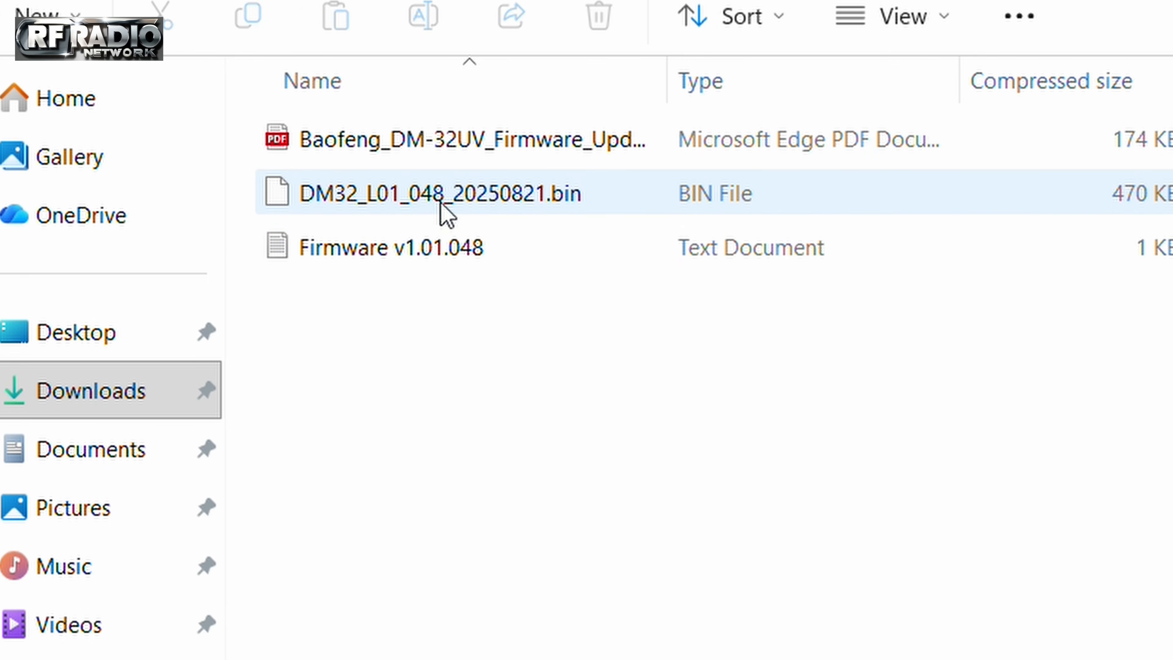
# Copy DM32_L01_048_20250821.bin from the firmware archive to the desktop
pyautogui.click(445, 214)
pyautogui.rightClick(446, 214)
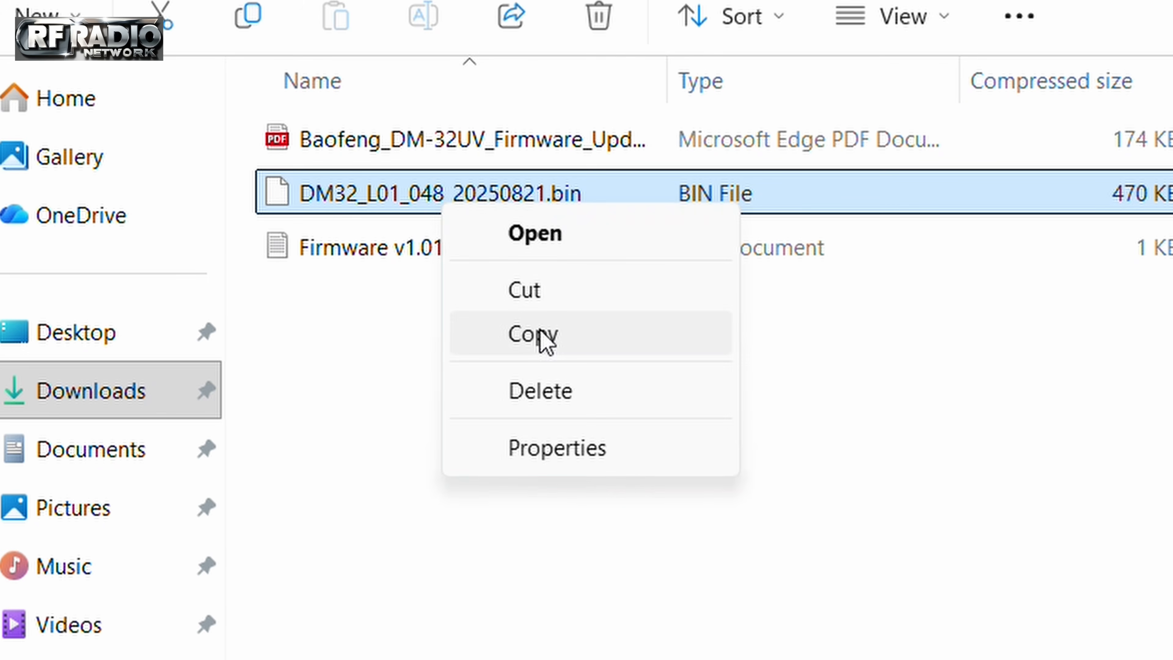
pyautogui.click(542, 344)
pyautogui.rightClick(0, 223)
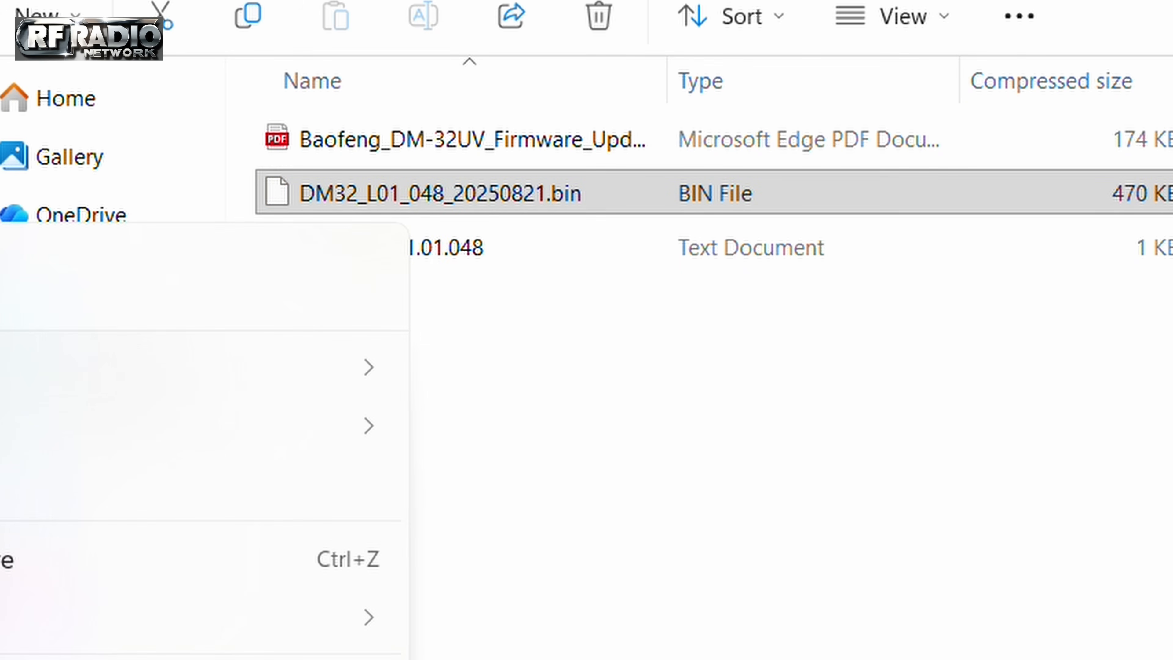
pyautogui.click(0, 278)
pyautogui.click(706, 434)
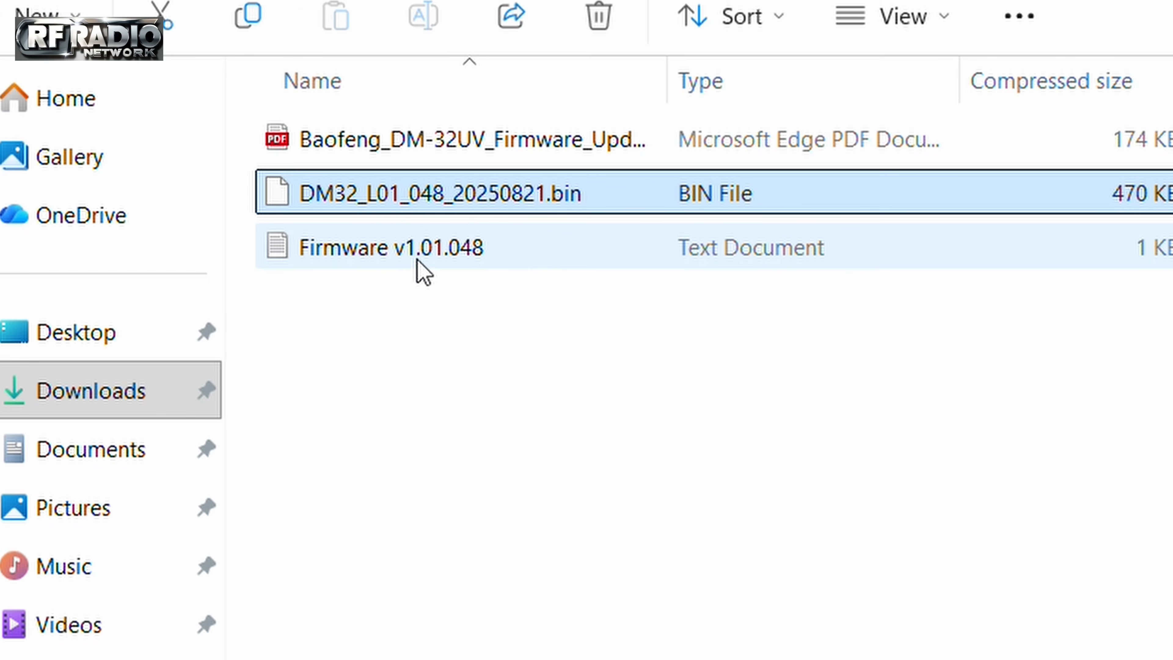
# Return to the Downloads folder and launch the setup program inside the Baofeng_DM-32UV_CPS_v1.45(1) archive
pyautogui.click(113, 1)
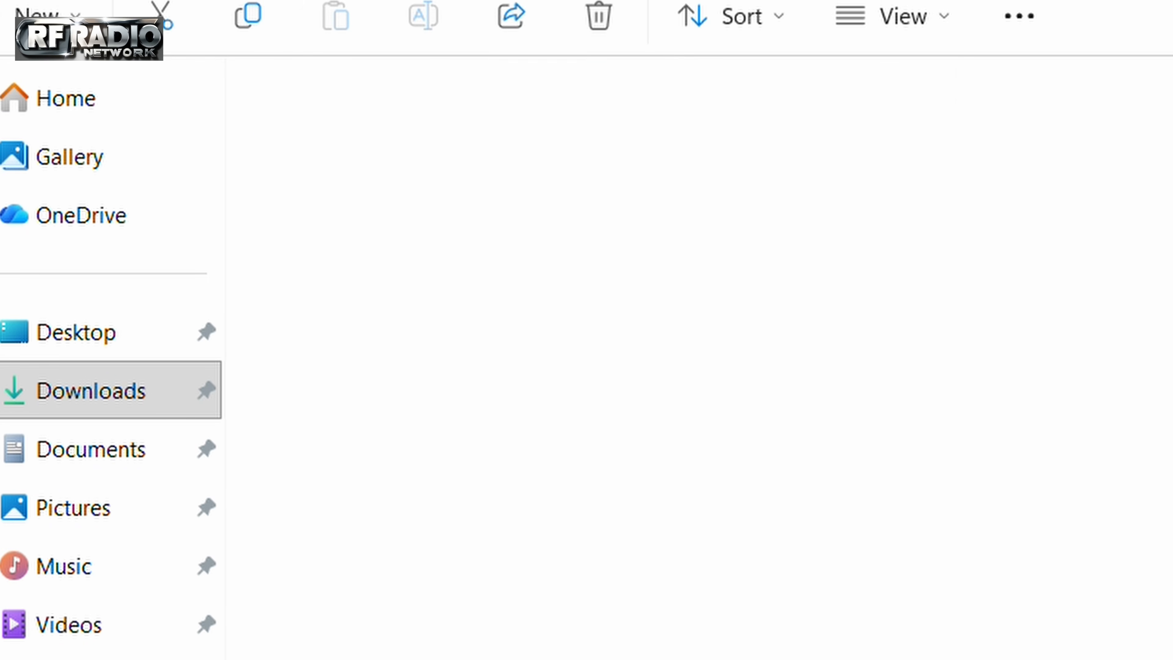
pyautogui.click(113, 1)
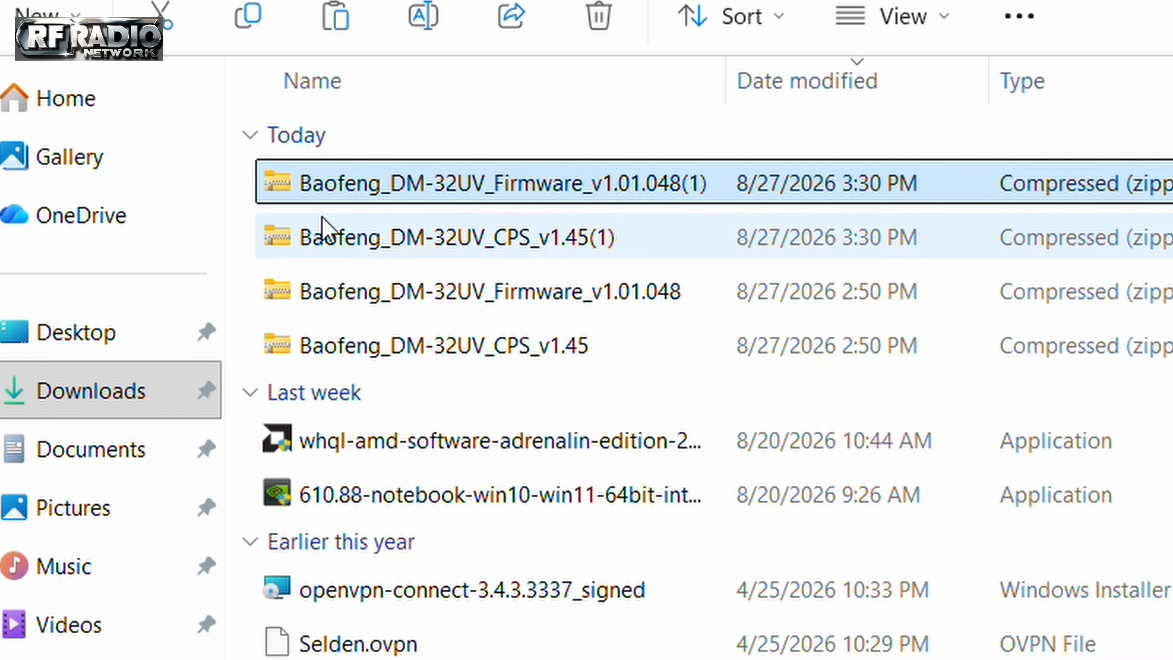
pyautogui.doubleClick(460, 253)
pyautogui.doubleClick(395, 149)
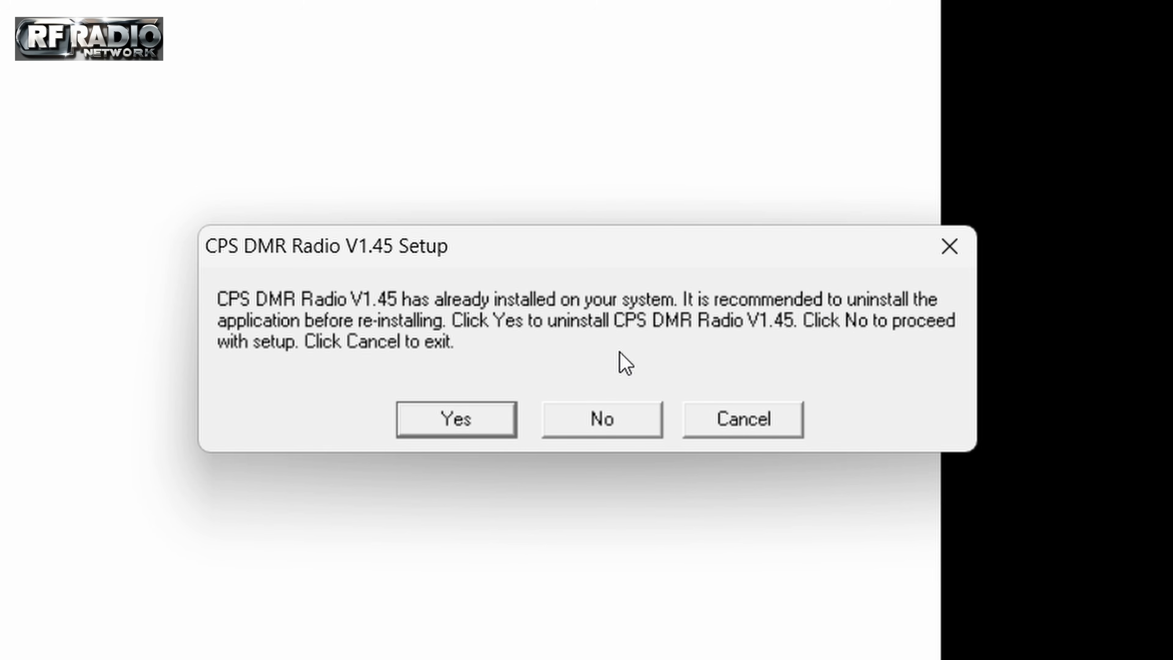
# Uninstall the existing CPS DMR Radio V1.45 and all of its components
pyautogui.click(472, 428)
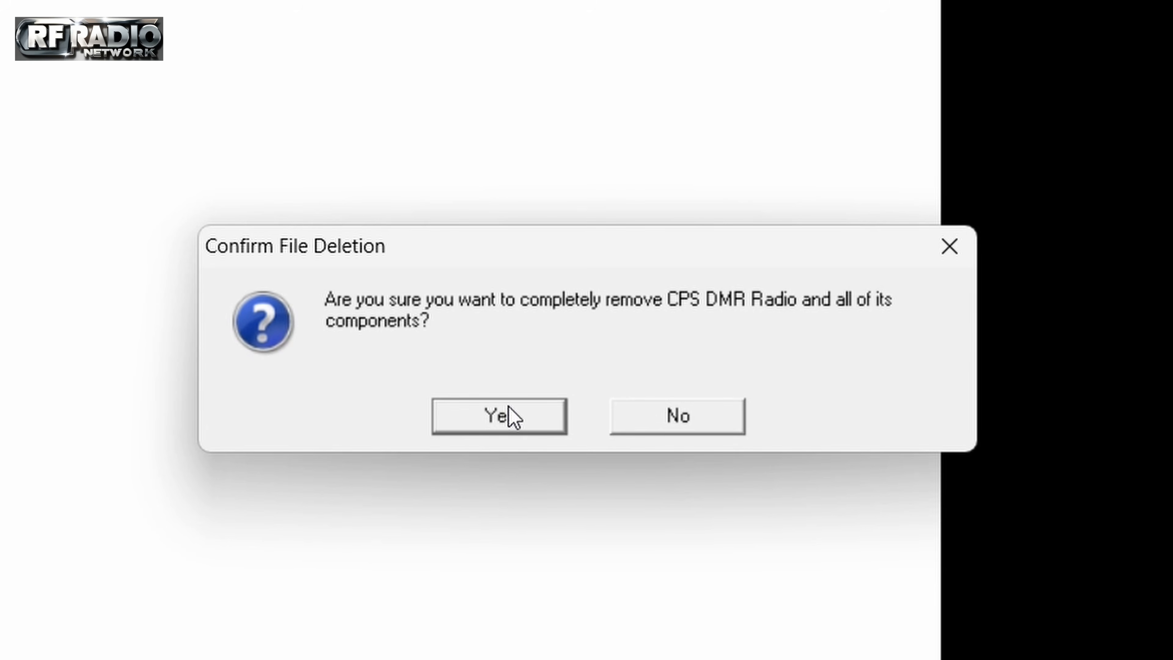
pyautogui.click(511, 407)
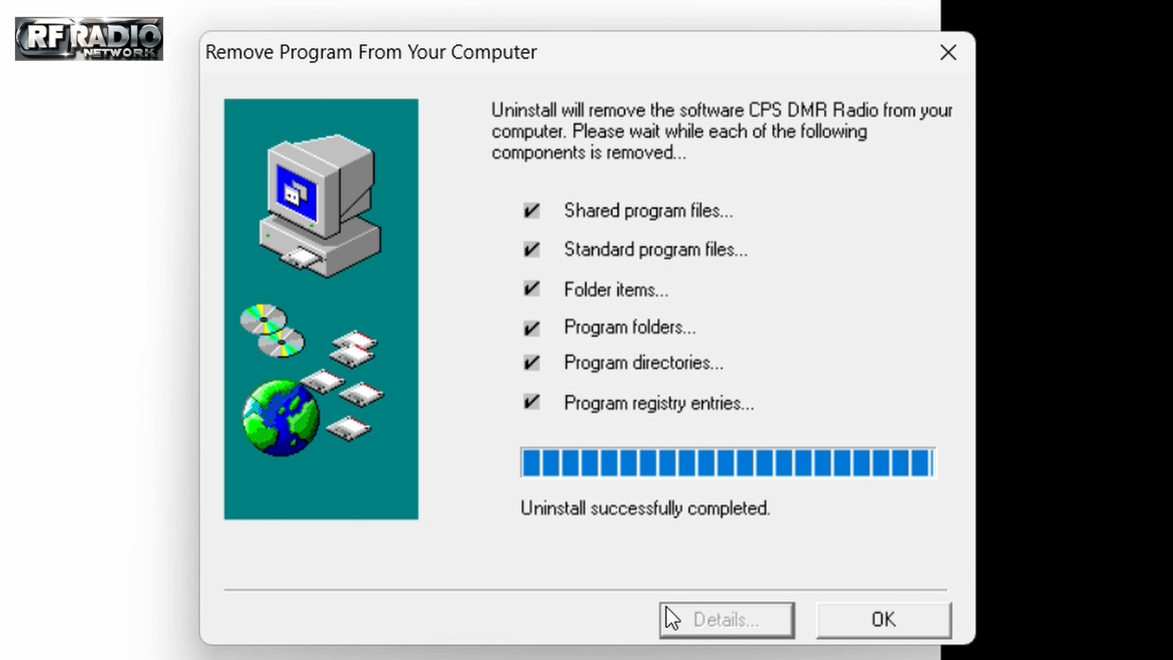
pyautogui.click(888, 628)
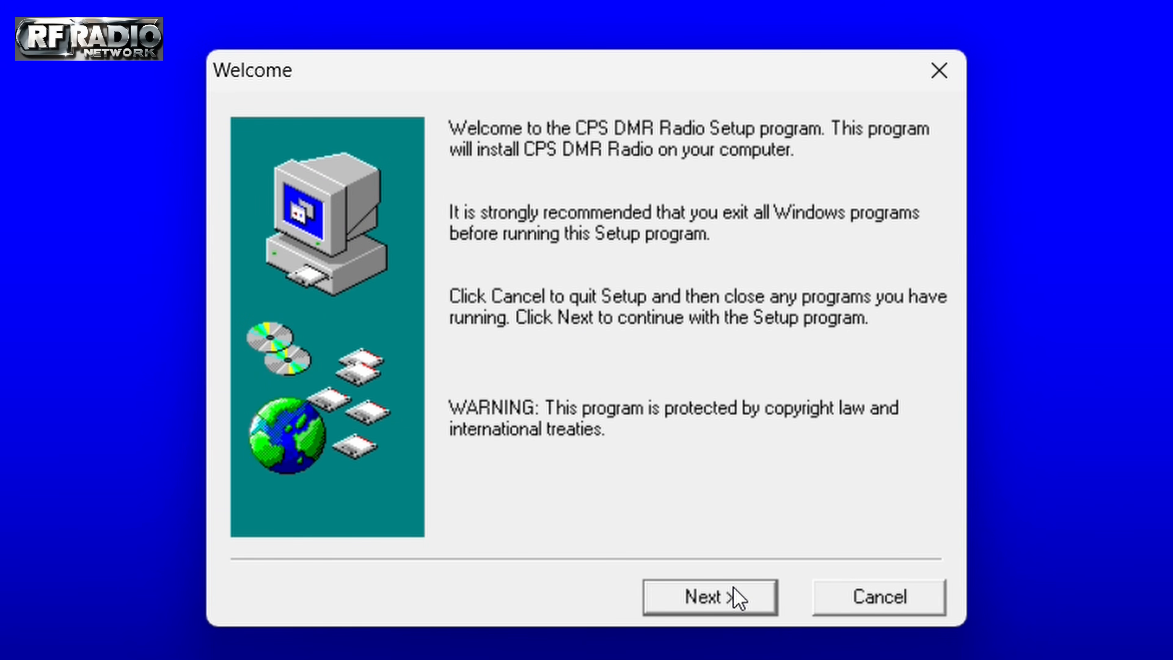
# Install CPS DMR Radio V1.45 with the default target directory and program group, and exit setup
pyautogui.click(734, 591)
pyautogui.click(737, 600)
pyautogui.click(737, 599)
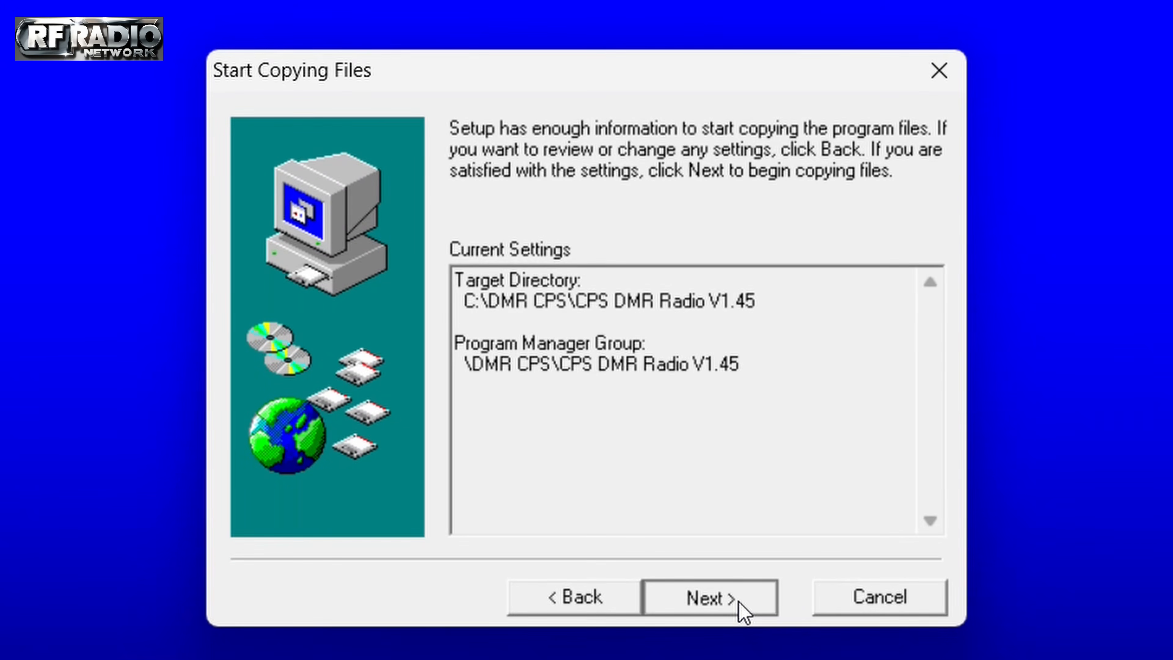
pyautogui.click(737, 599)
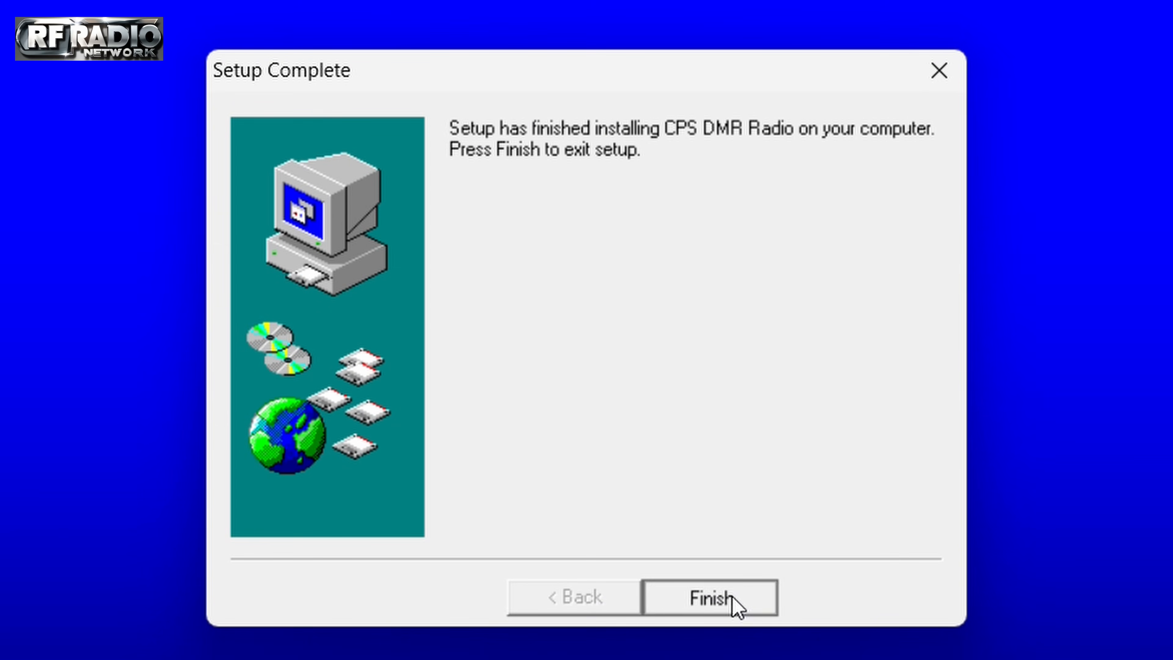
pyautogui.click(732, 598)
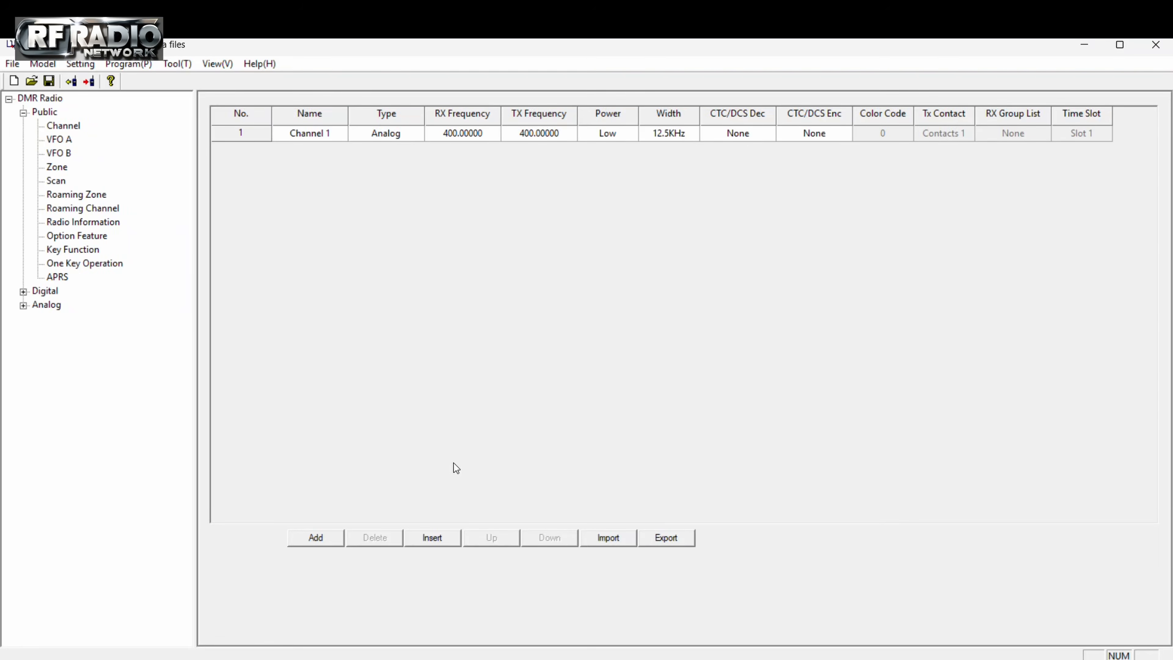
# Accept COM type COM, port 3 and baud rate 115200 as the communication settings, and read the data from the radio
pyautogui.click(17, 65)
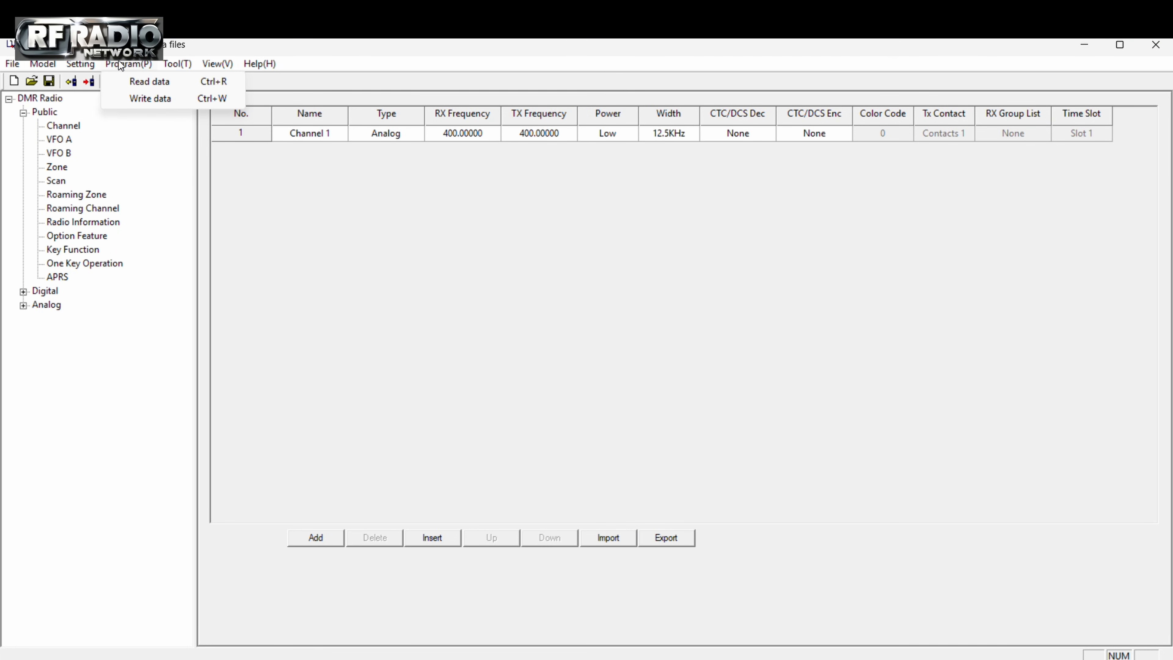
pyautogui.moveTo(85, 62)
pyautogui.click(111, 83)
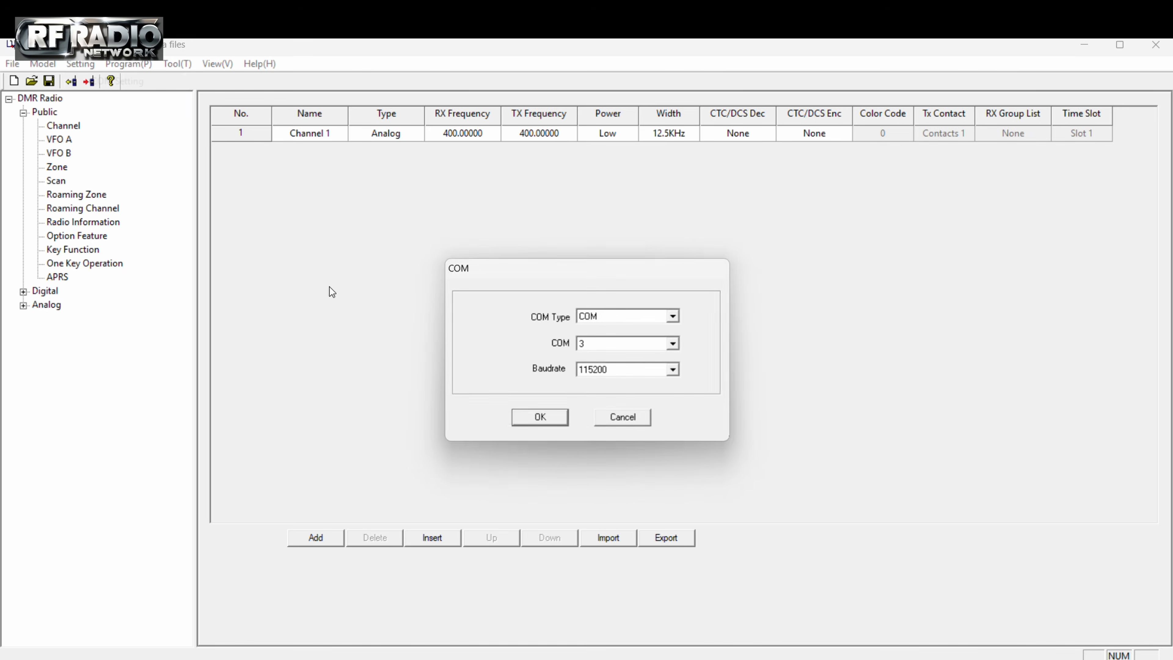
pyautogui.click(540, 418)
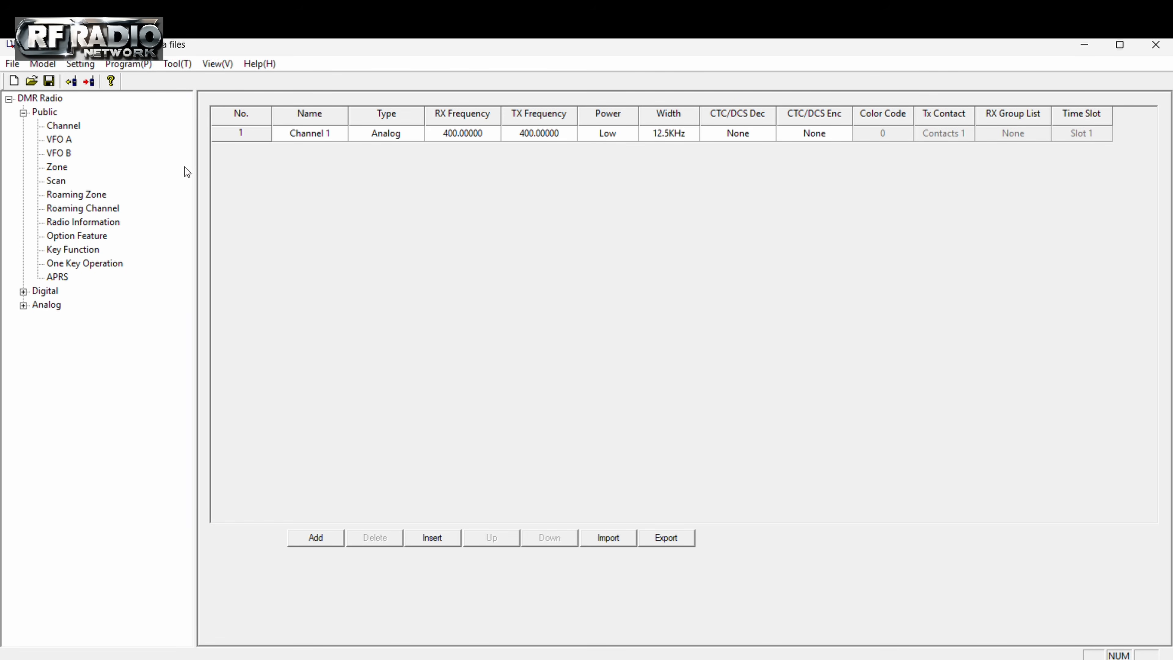
pyautogui.click(86, 65)
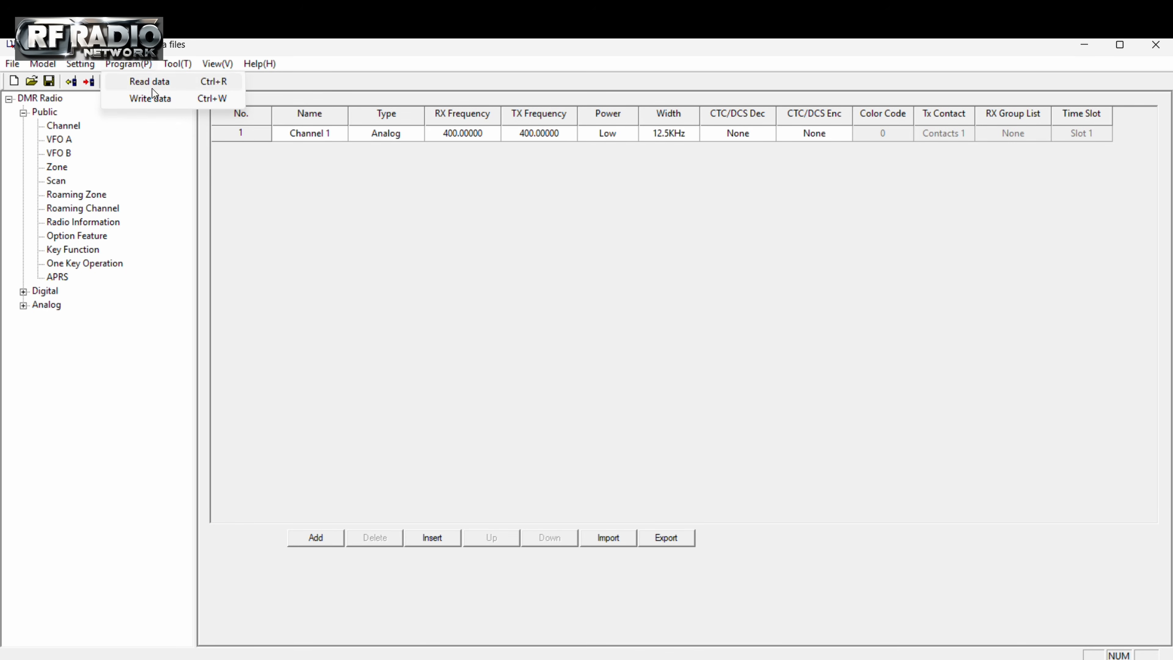
pyautogui.click(152, 82)
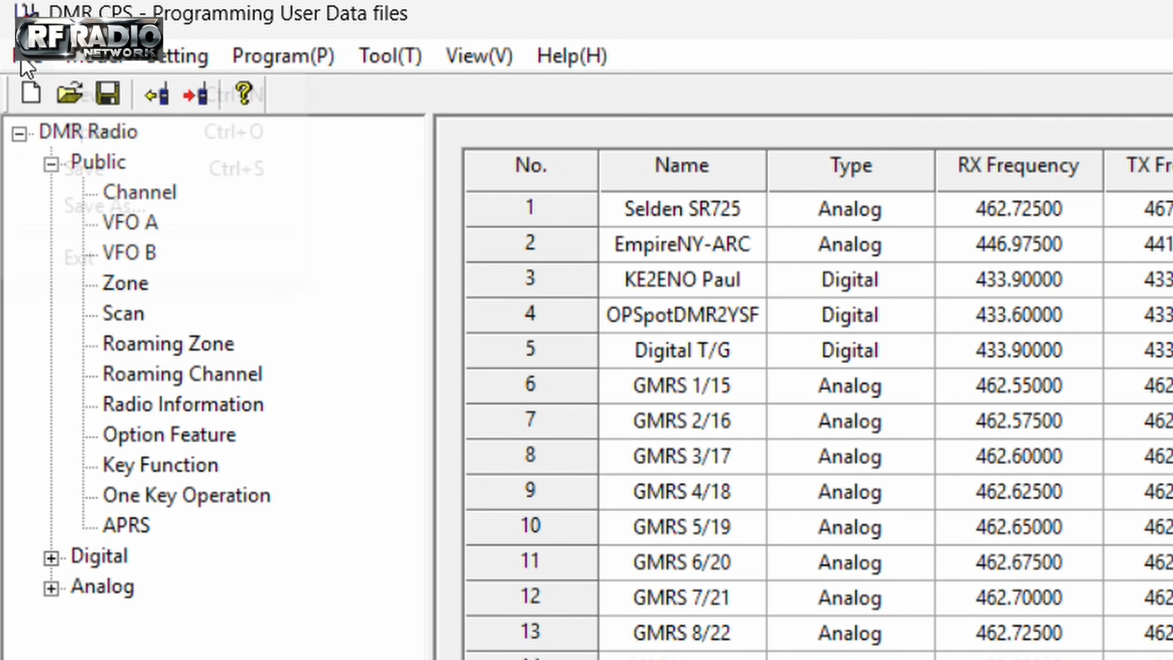
# Save the radio's programming data on the desktop, adding an underscore and the owner's first name to the file name DMR
pyautogui.click(107, 206)
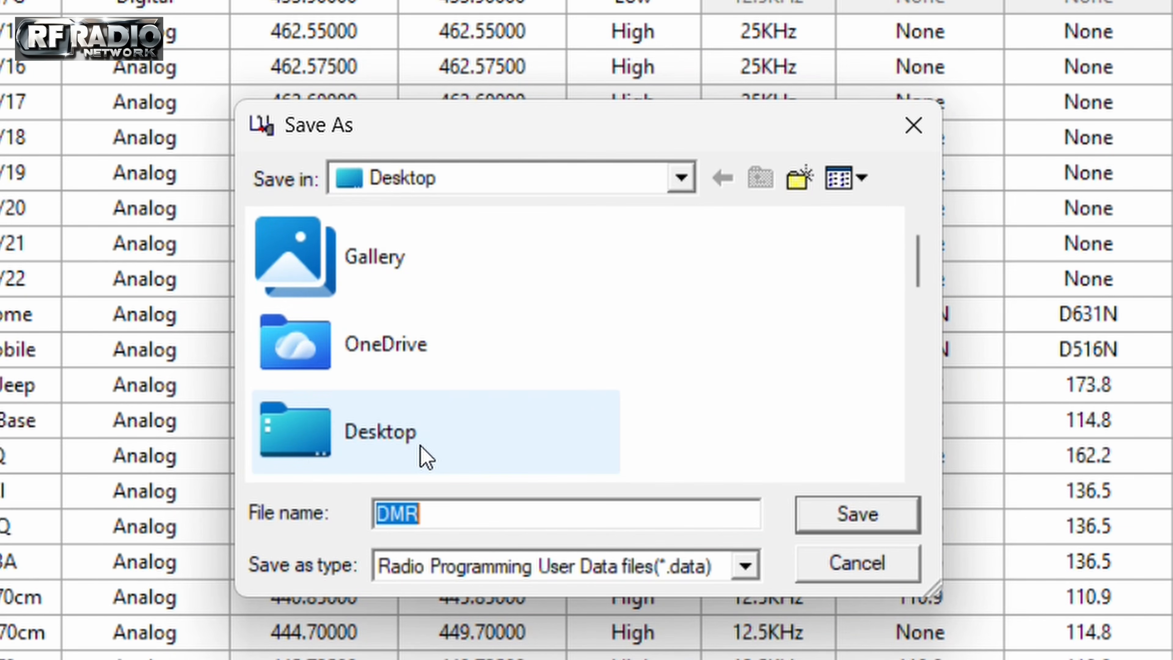
pyautogui.press('Right')
pyautogui.write('_joe')
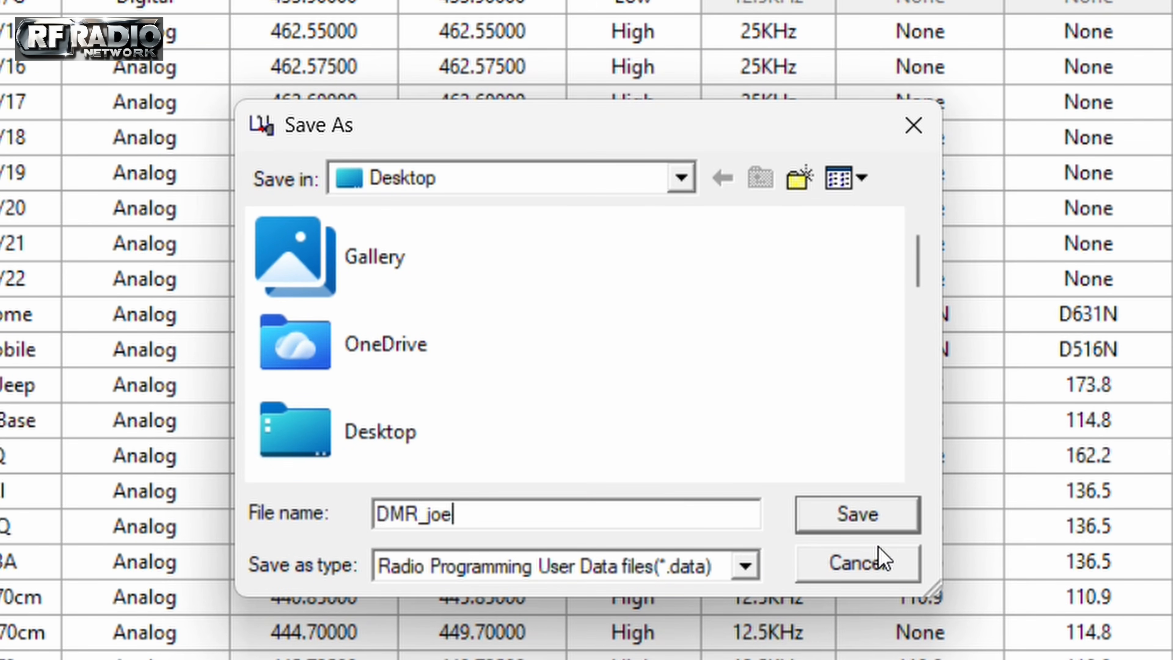
pyautogui.click(891, 529)
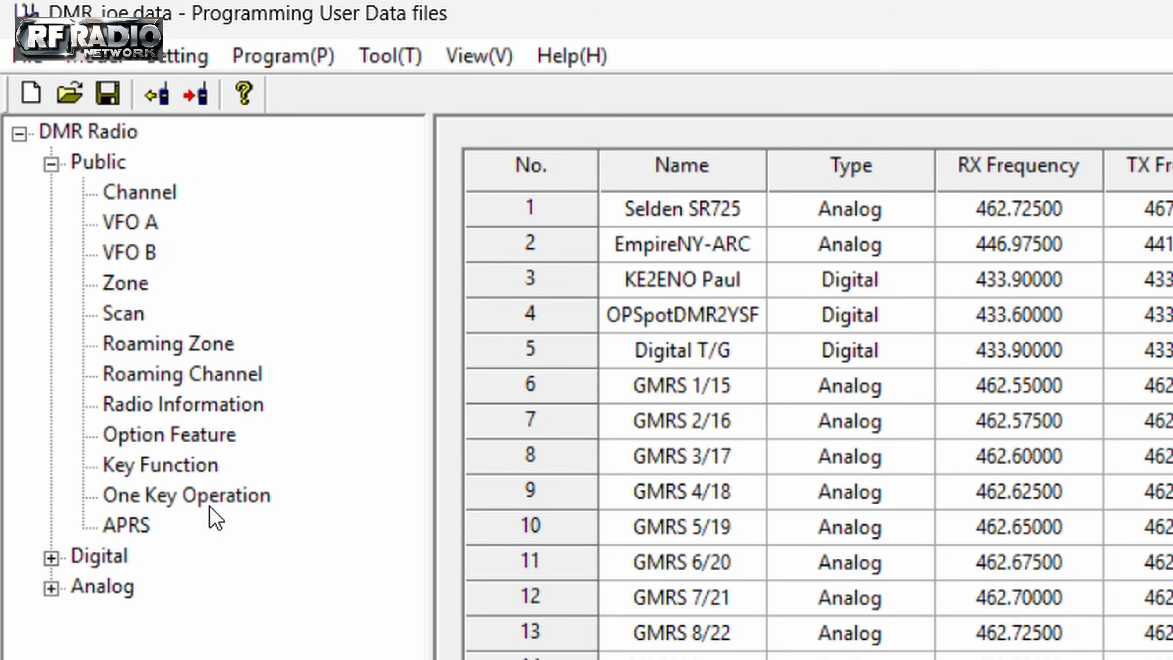
# Open the Firmware Upgrade tool and load DM32_L01_048_20250821.bin from the desktop
pyautogui.click(184, 437)
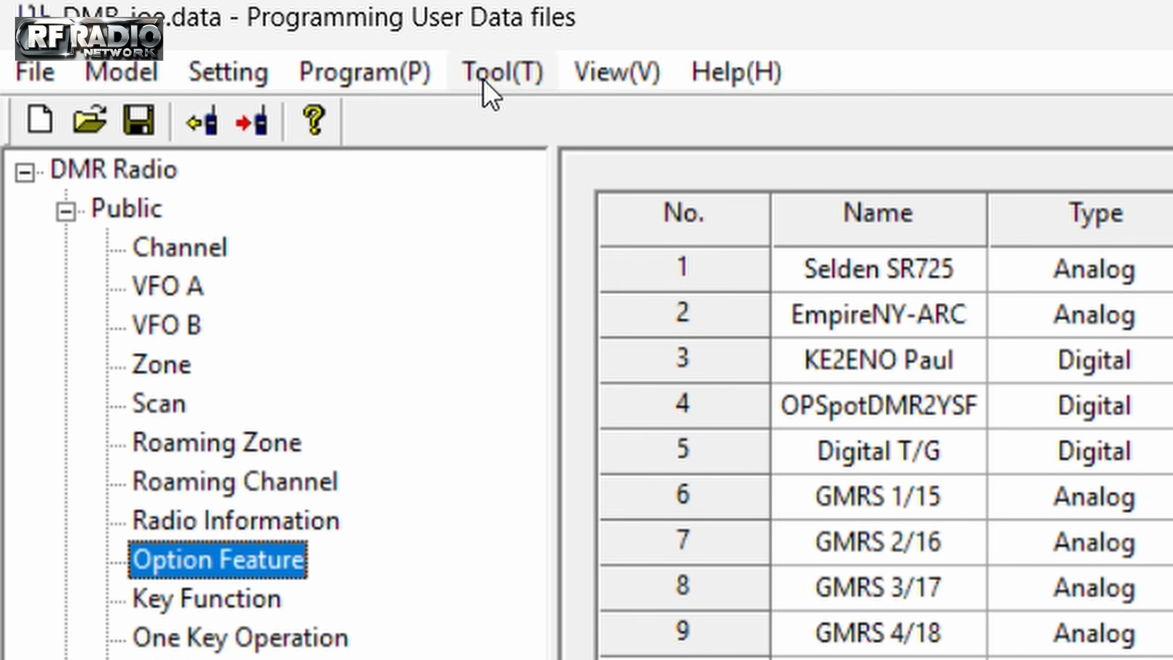
pyautogui.click(484, 81)
pyautogui.click(662, 189)
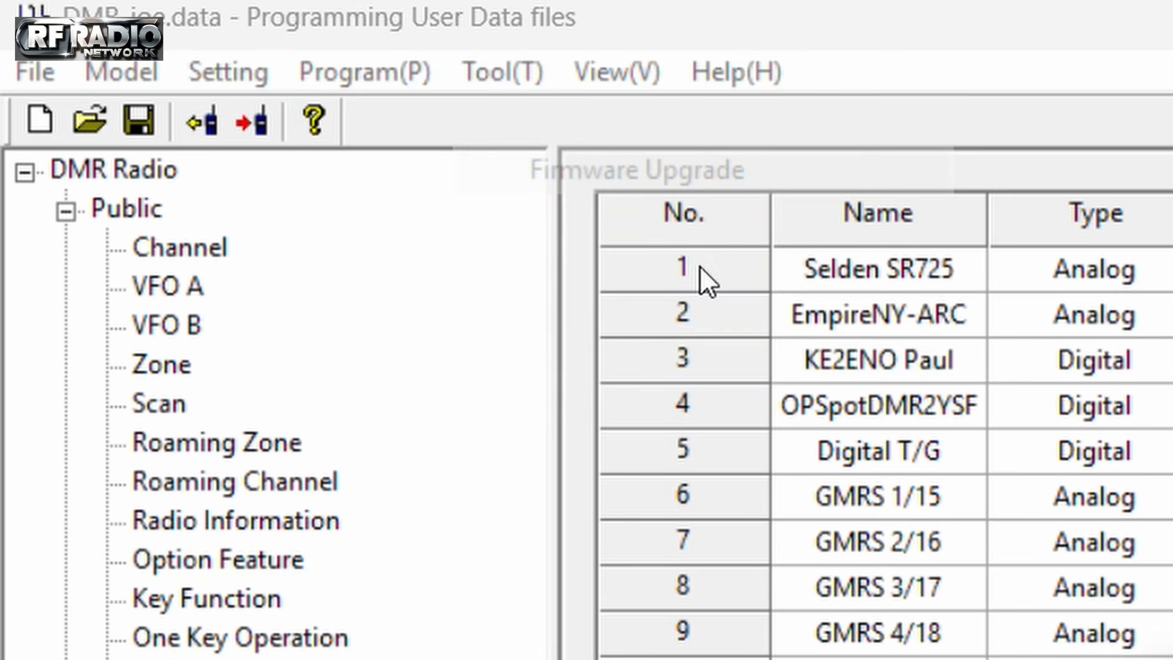
pyautogui.click(436, 390)
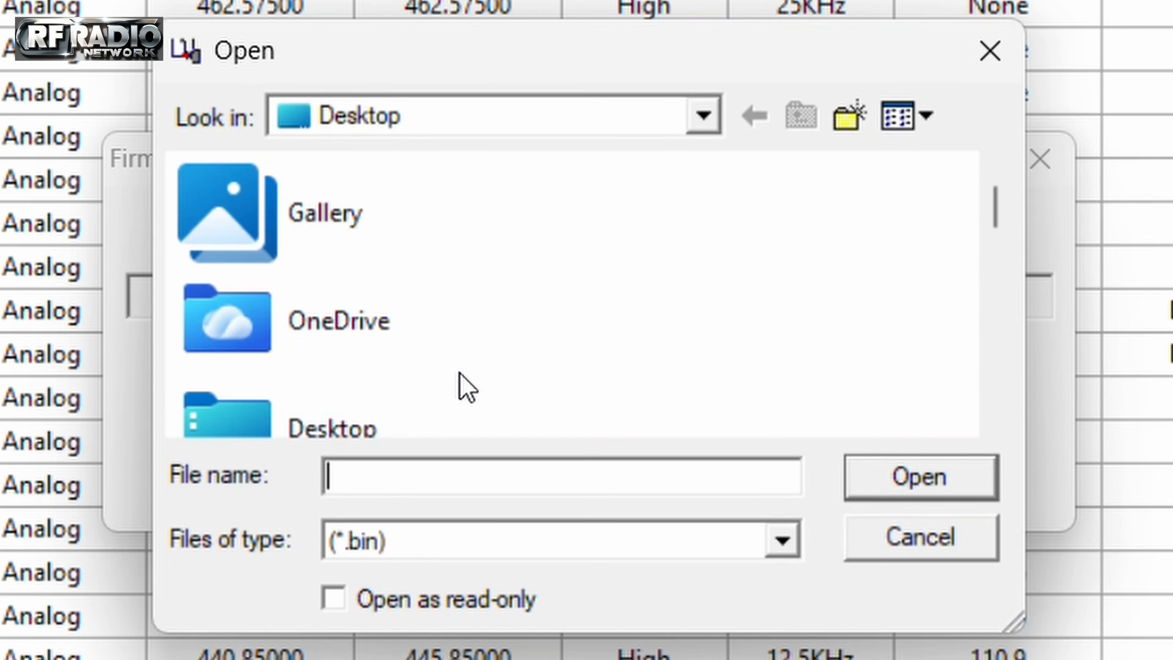
pyautogui.scroll(-10, 694, 307)
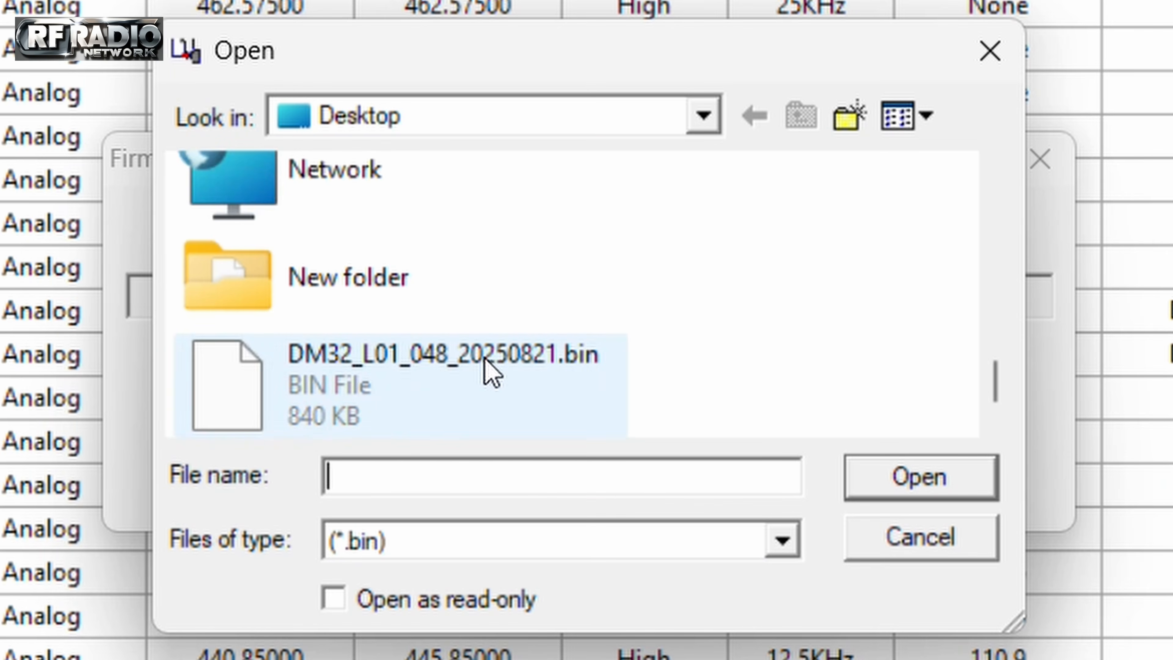
pyautogui.click(488, 379)
pyautogui.click(912, 478)
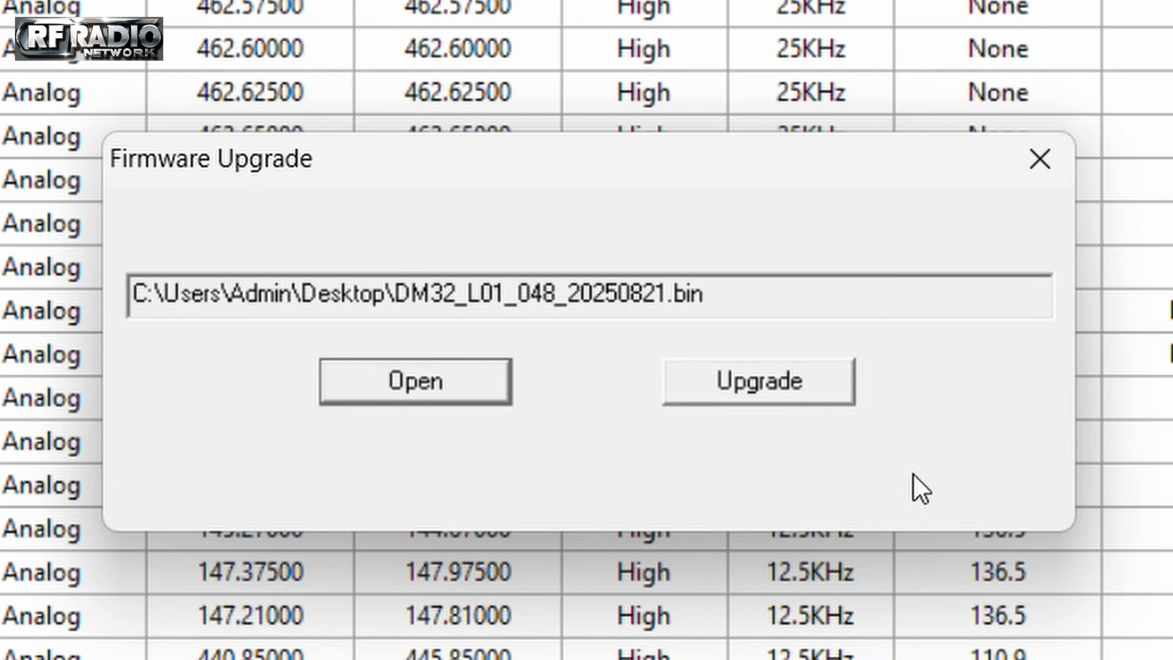
# Run the radio's firmware upgrade with the loaded file and dismiss the completion prompt
pyautogui.click(776, 394)
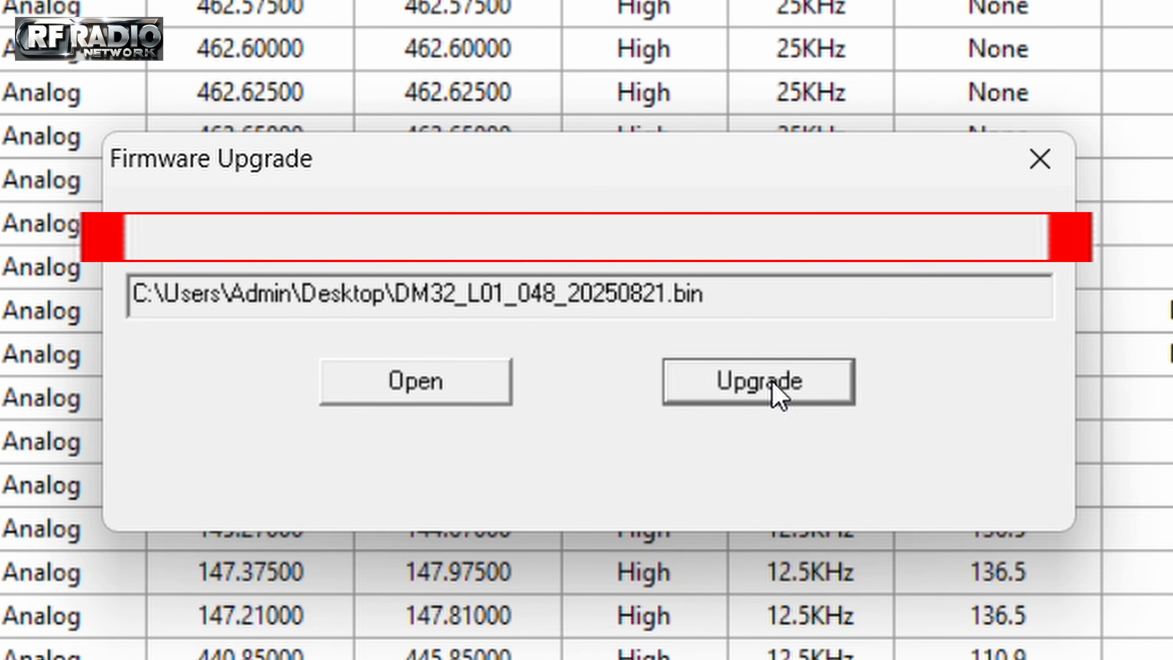
pyautogui.click(772, 384)
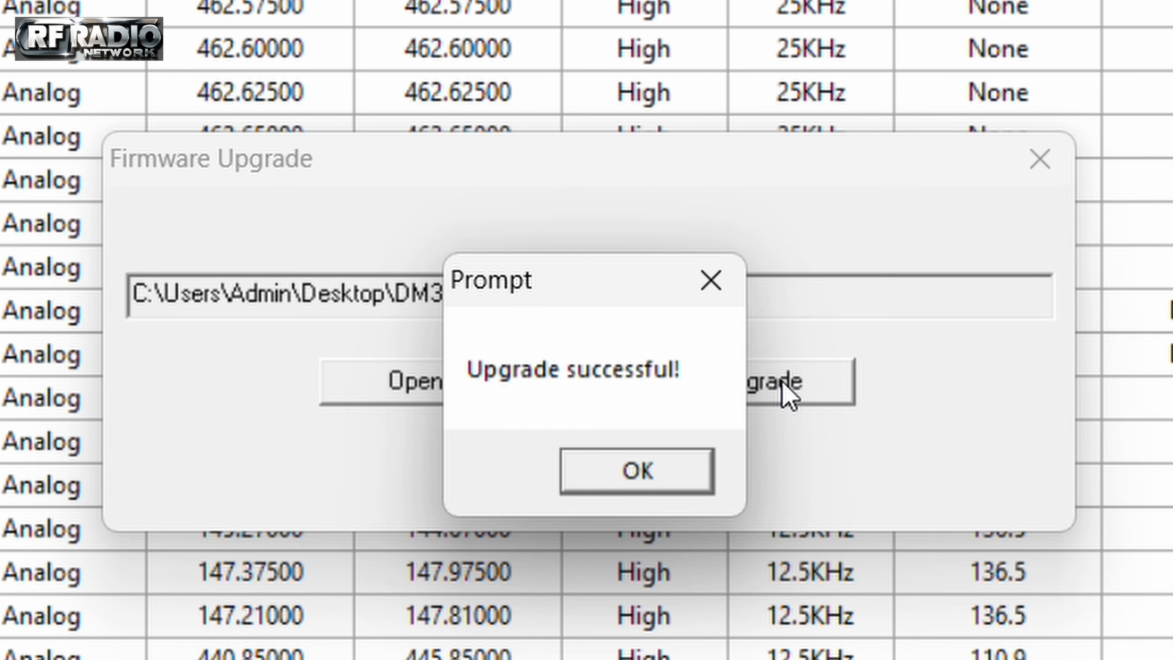
pyautogui.click(629, 474)
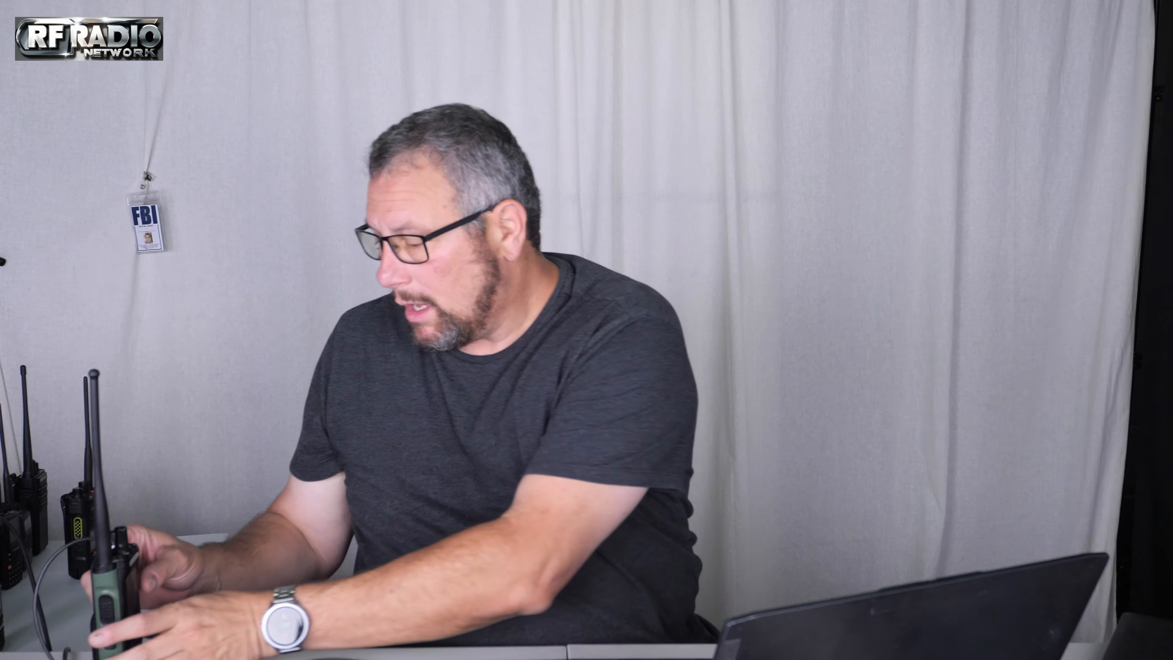